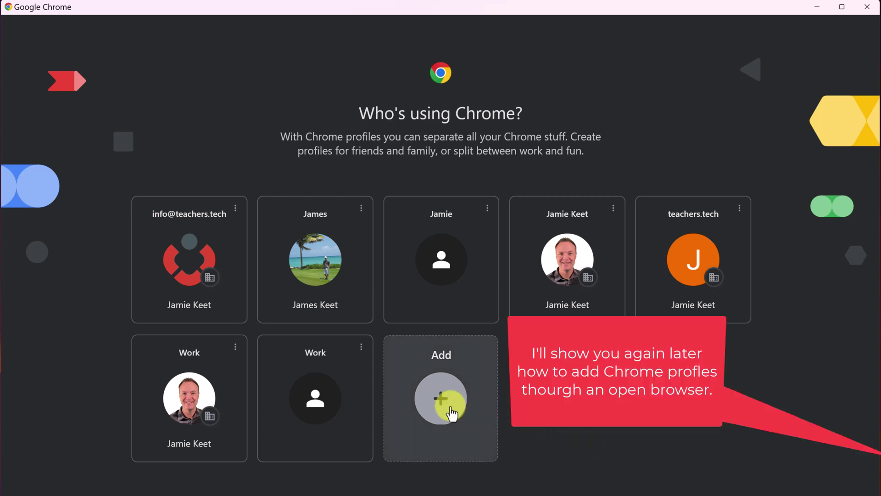
Add a new Chrome profile from the profile picker and sign it in to a Google account.
click(445, 395)
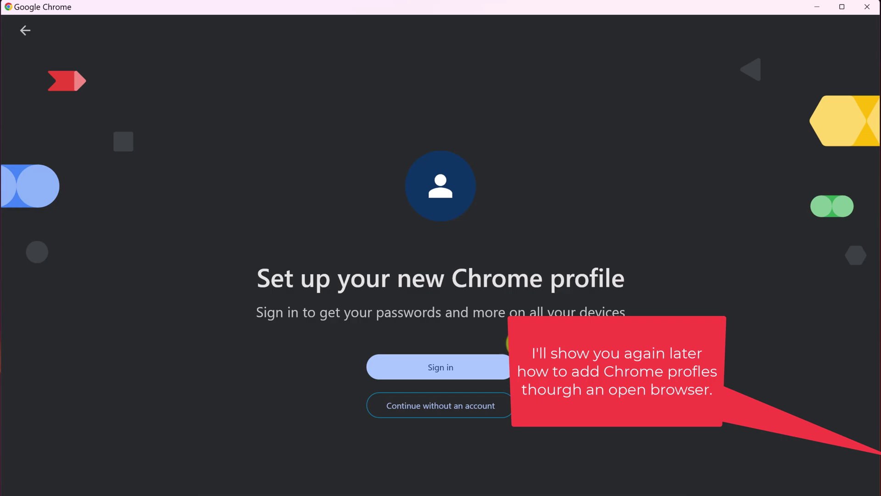
click(456, 366)
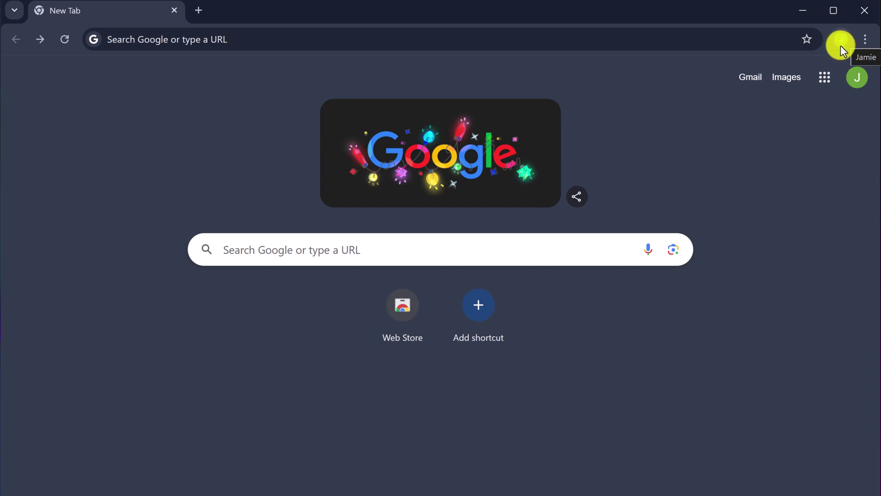
click(841, 45)
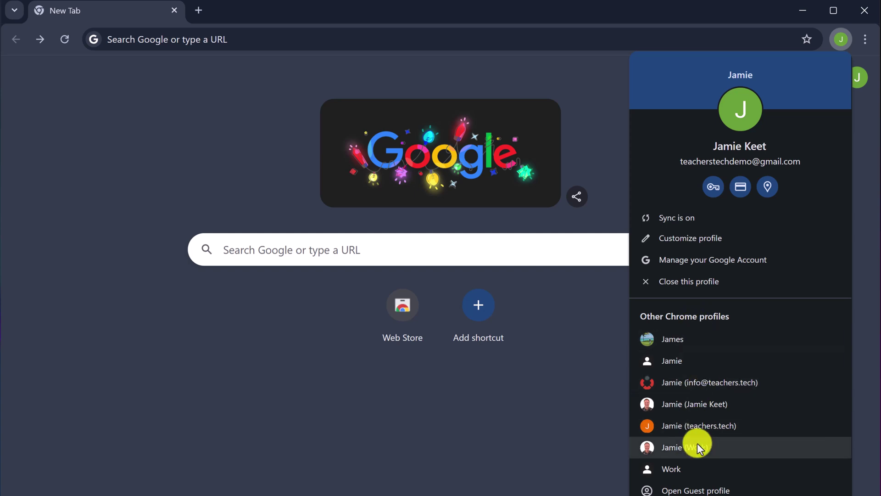
click(610, 150)
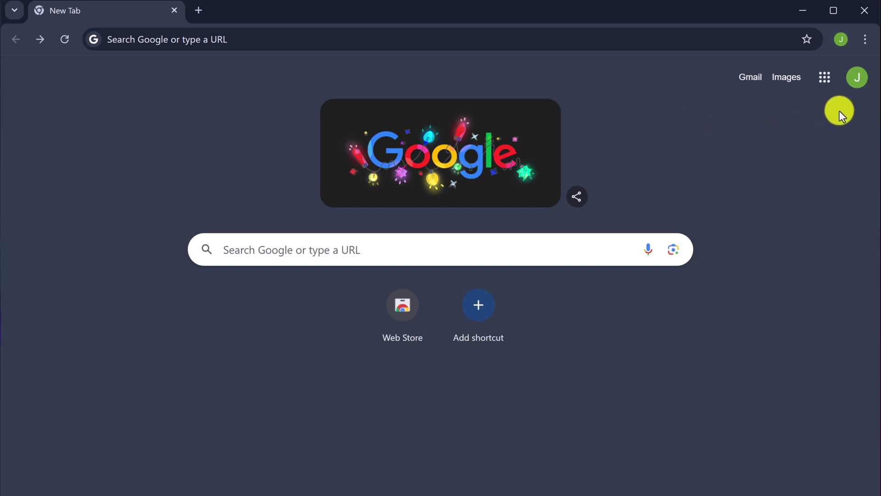
click(859, 94)
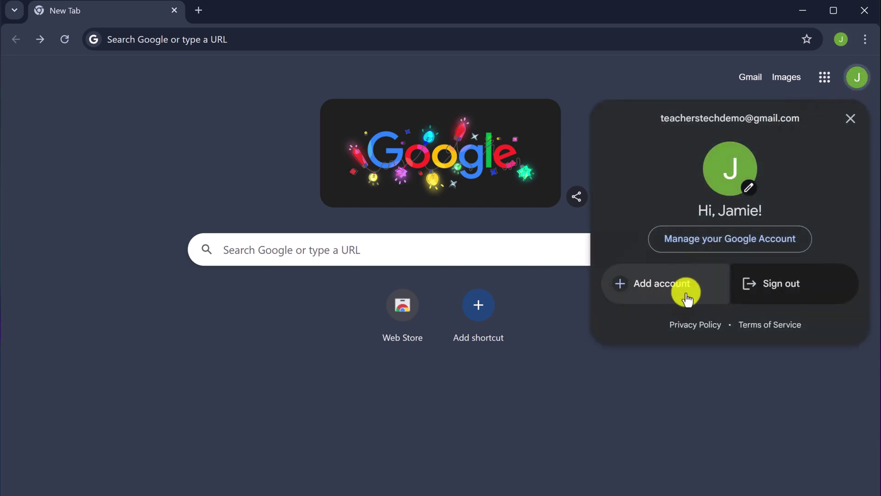
Open Google Drive from the apps grid, check its account panel, then return to the apps list.
click(674, 86)
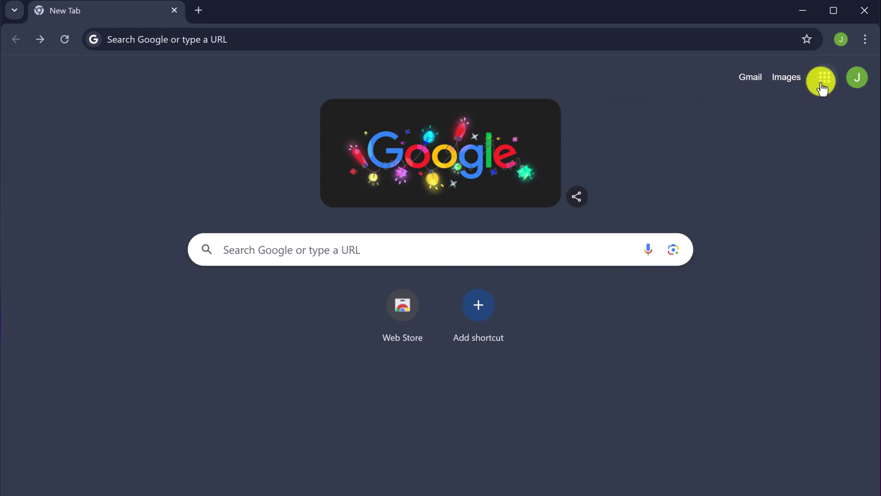
click(824, 79)
click(752, 161)
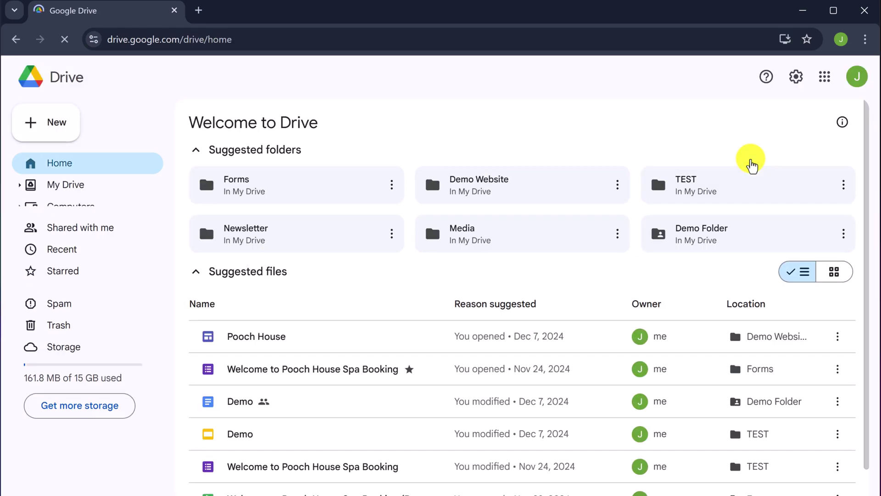
click(860, 80)
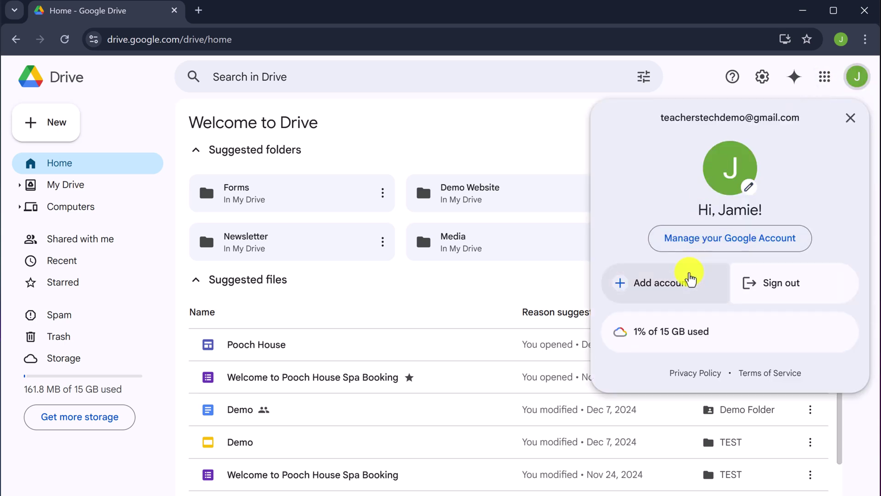
click(557, 147)
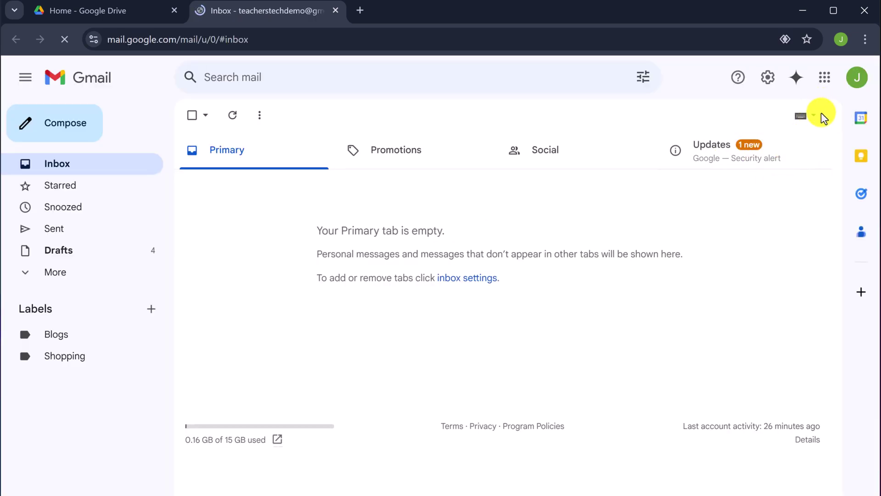
Add a second Google account from Gmail's avatar menu and check the signed-in accounts.
click(857, 78)
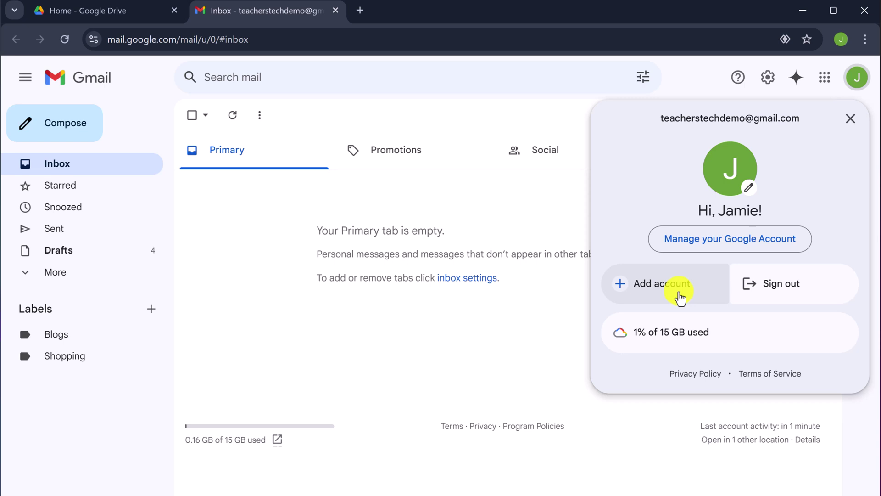
click(679, 290)
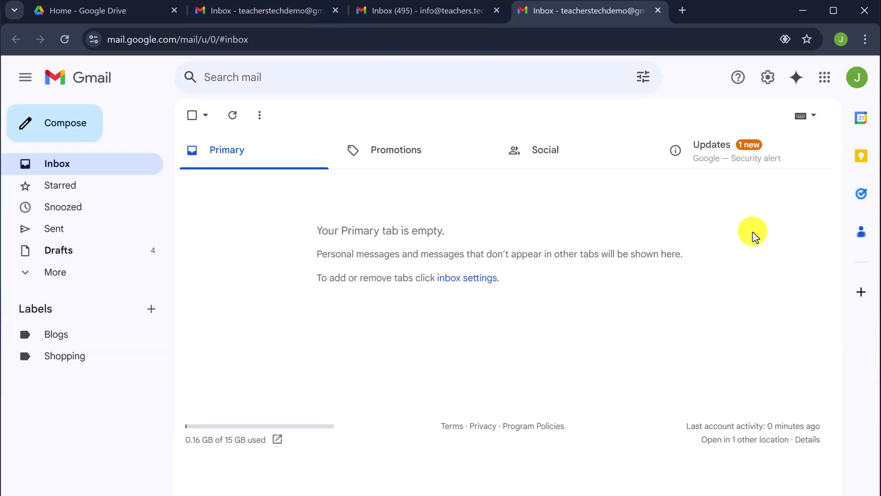
click(858, 83)
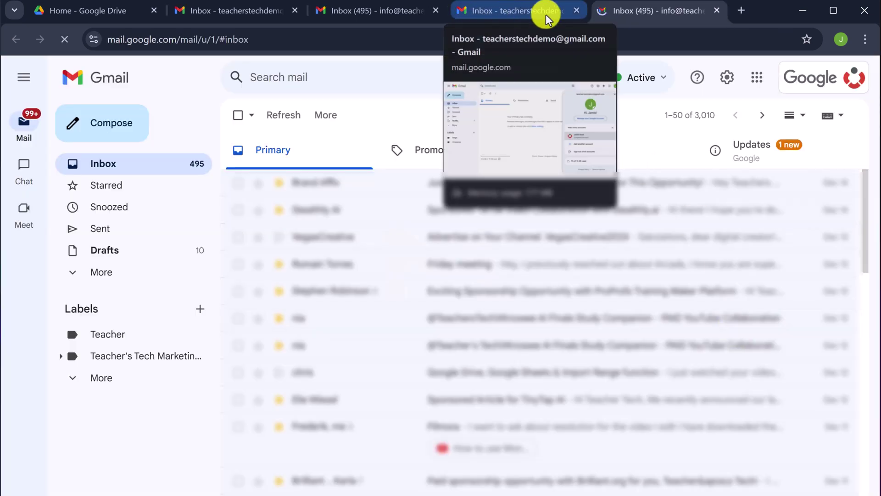
In a new tab, open Google Drive and switch it to the second Google account.
click(738, 11)
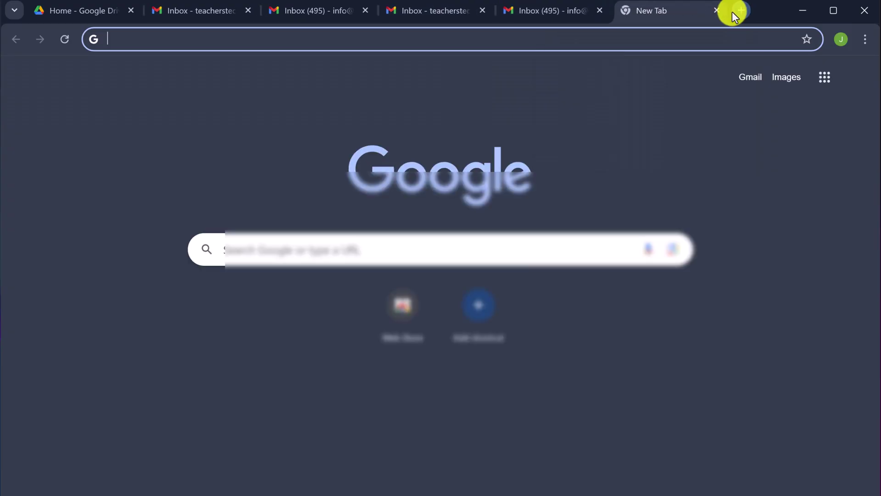
click(825, 77)
click(763, 173)
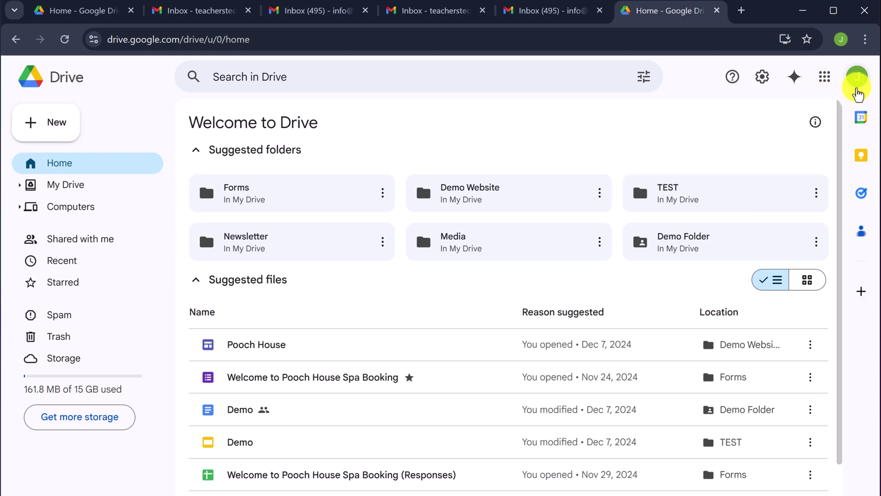
click(857, 78)
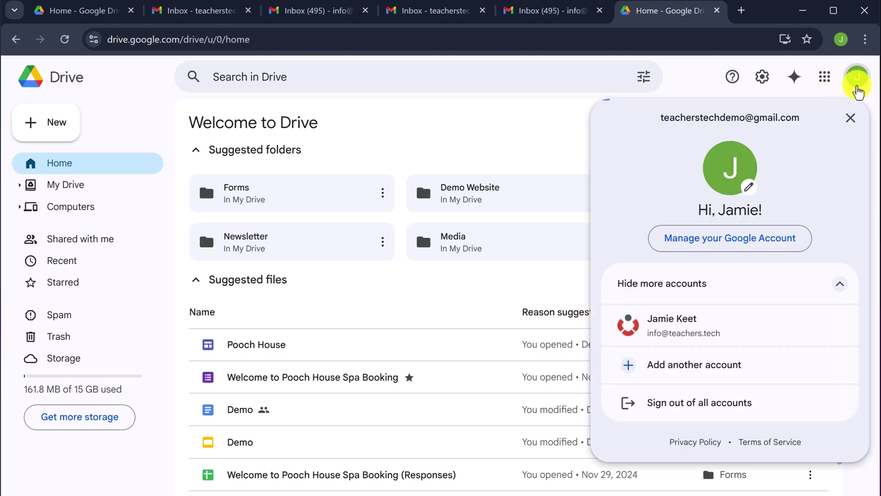
click(704, 335)
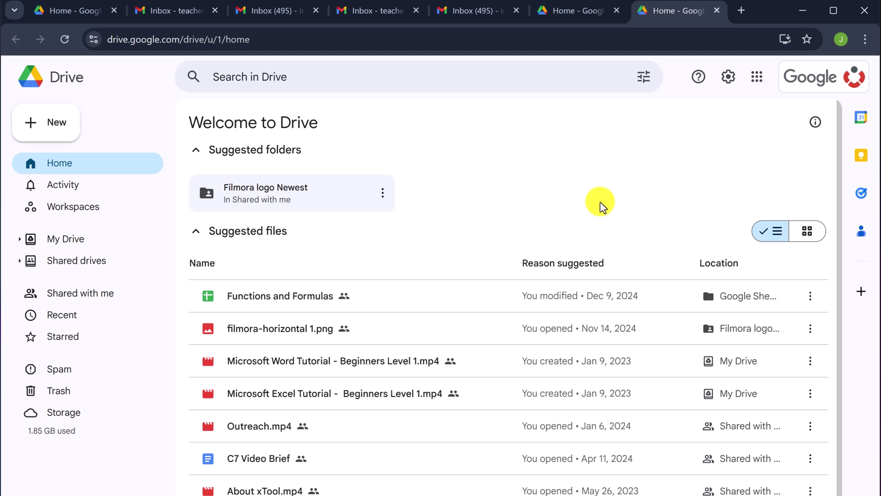
Switch to the other Chrome window and review the first account's Drive account panel.
key(alt+Tab)
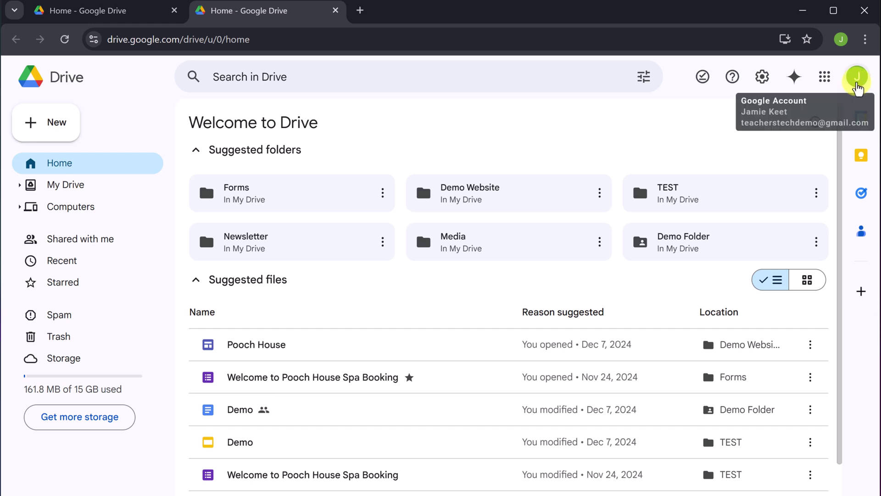
click(857, 85)
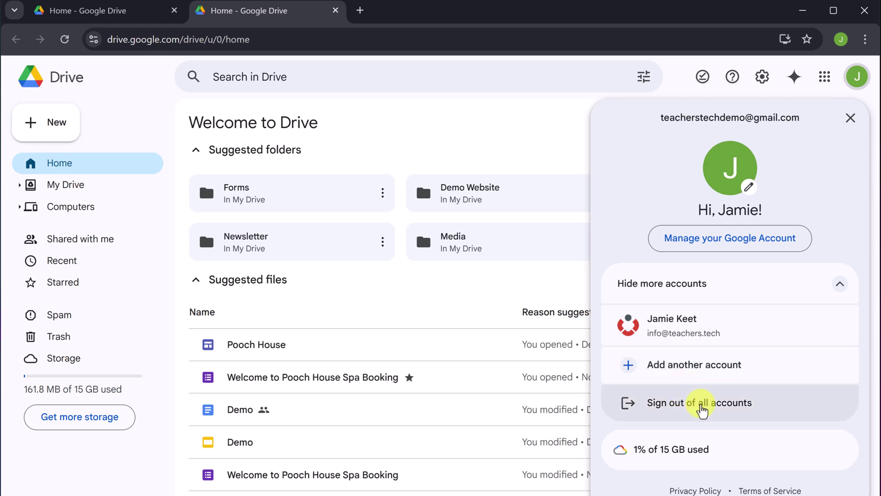
click(531, 130)
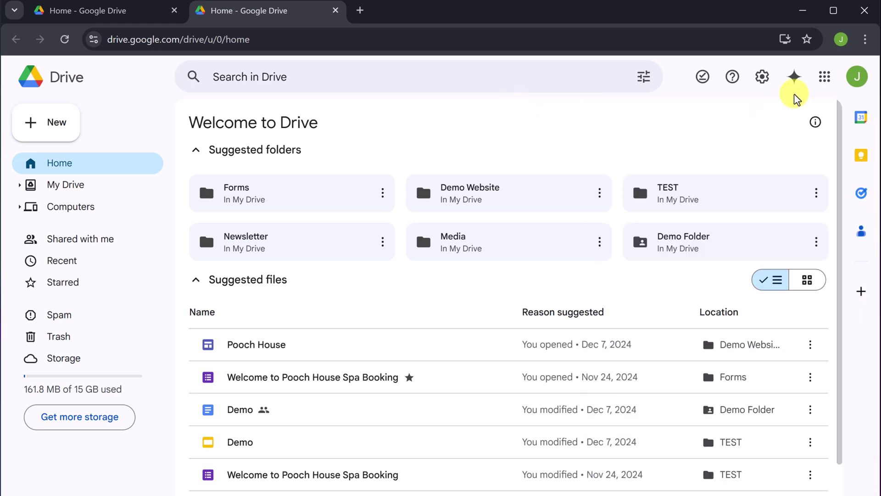
Switch to the organisation account's Chrome profile window and open Google Drive there.
click(841, 39)
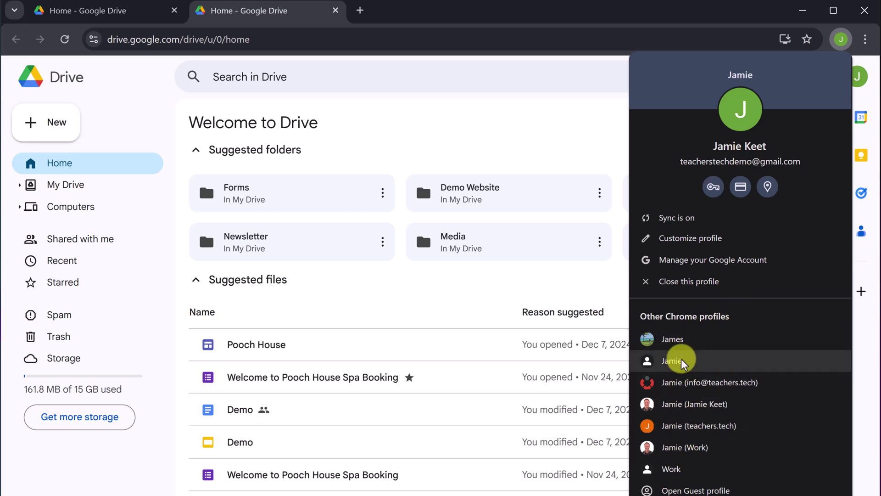
click(699, 383)
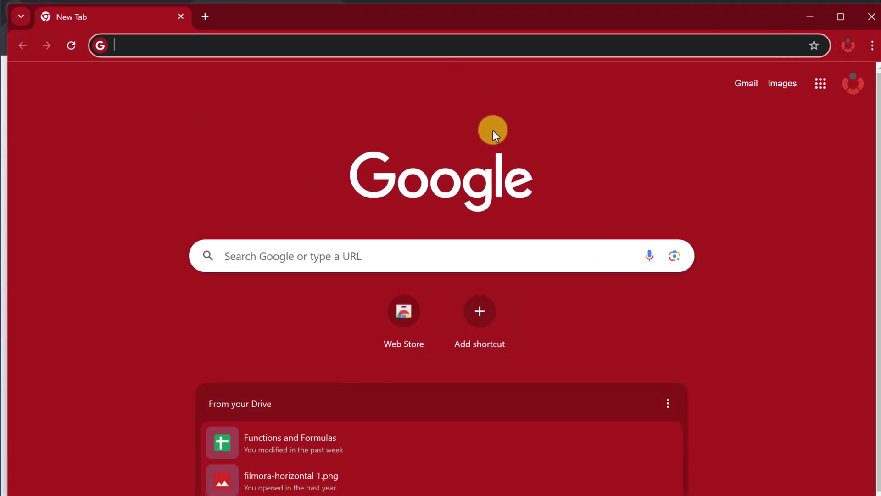
click(819, 89)
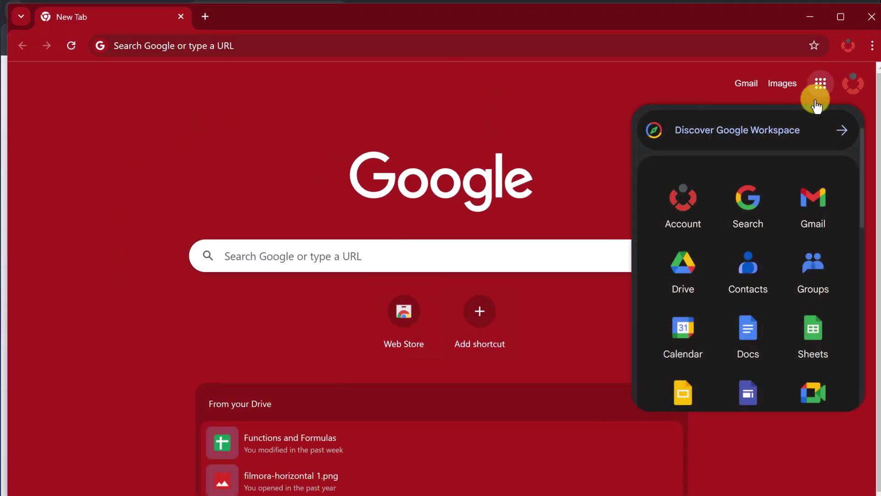
click(695, 275)
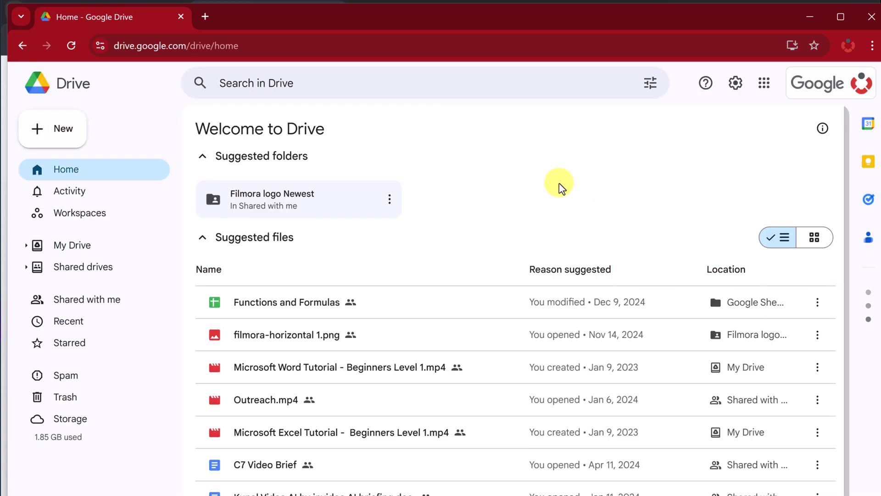
Check the signed-in Drive account, then open another profile's purple-themed window from the profile menu.
click(814, 95)
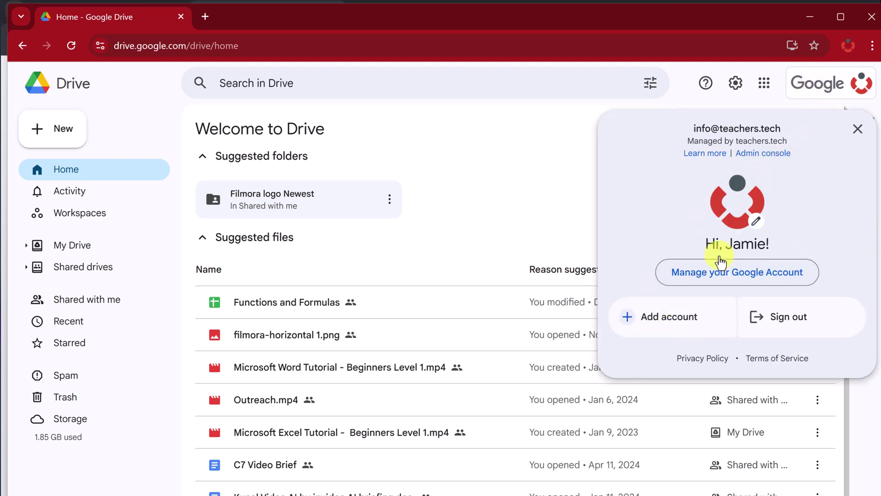
click(557, 188)
click(850, 48)
click(709, 342)
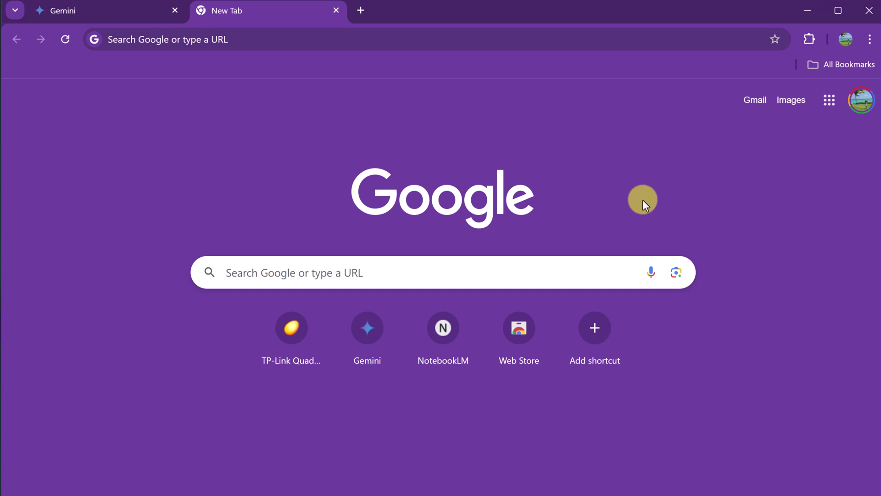
Start adding a new Chrome profile, cancel the setup, and reopen the profile menu.
click(845, 44)
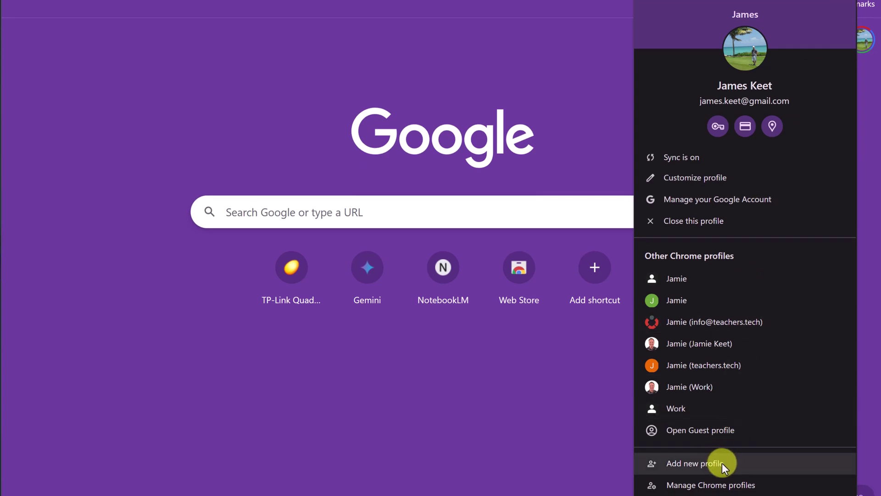
click(723, 463)
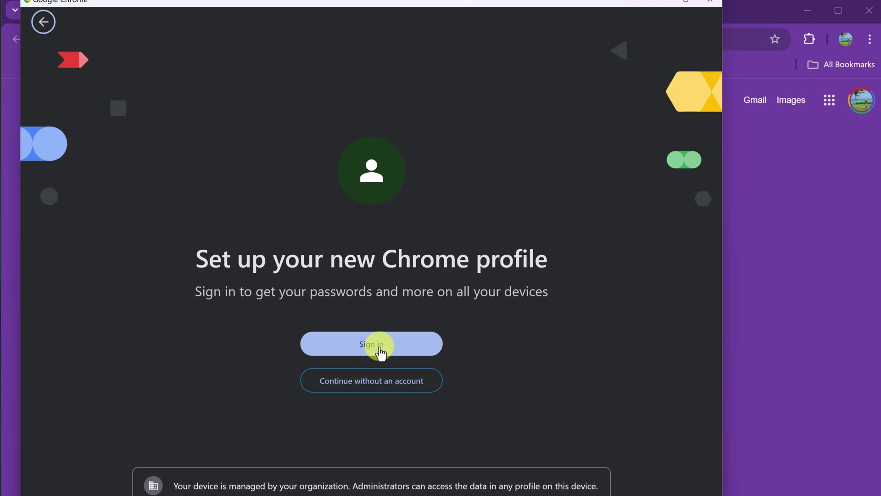
click(710, 6)
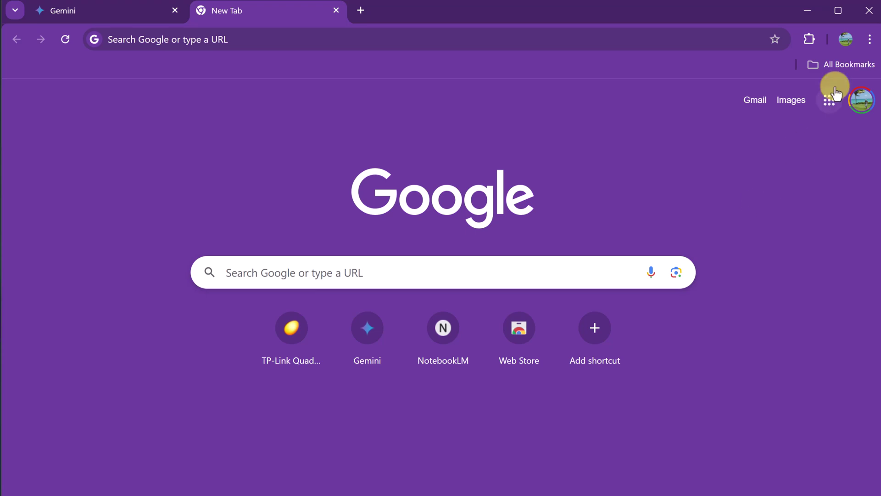
click(846, 43)
Switch to the dark profile window and set its profile theme colour to green.
click(725, 365)
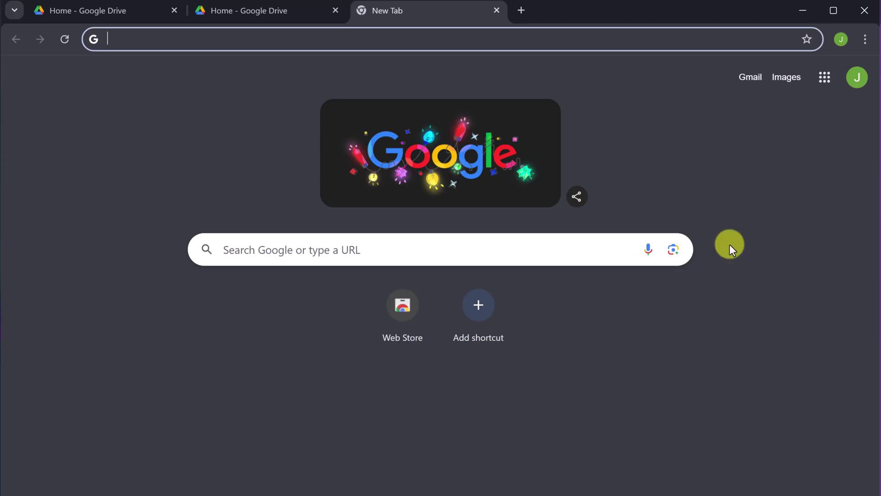
click(848, 40)
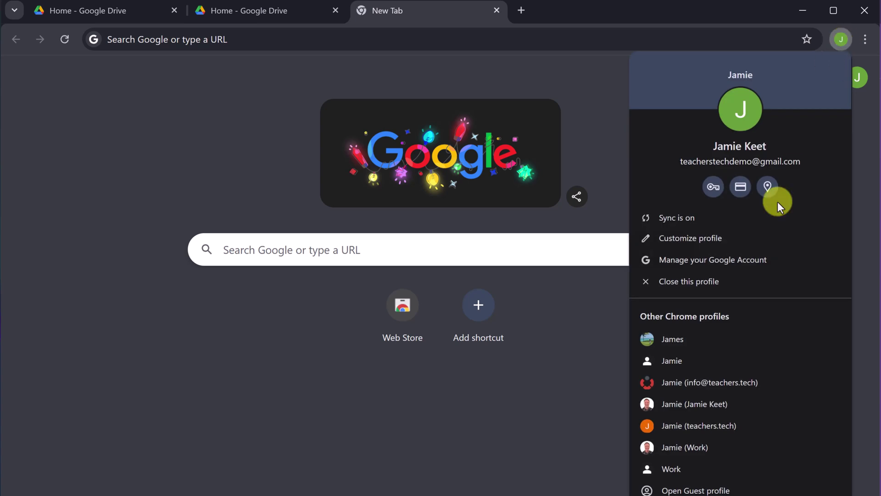
click(726, 241)
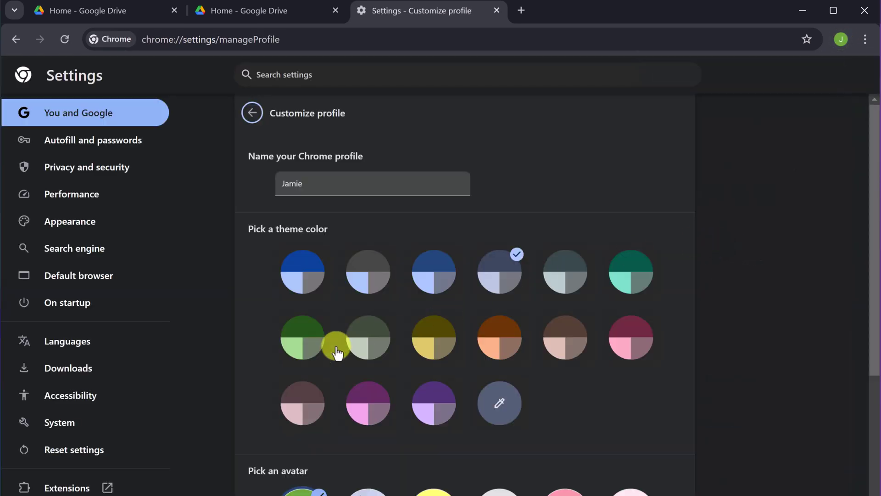
click(298, 349)
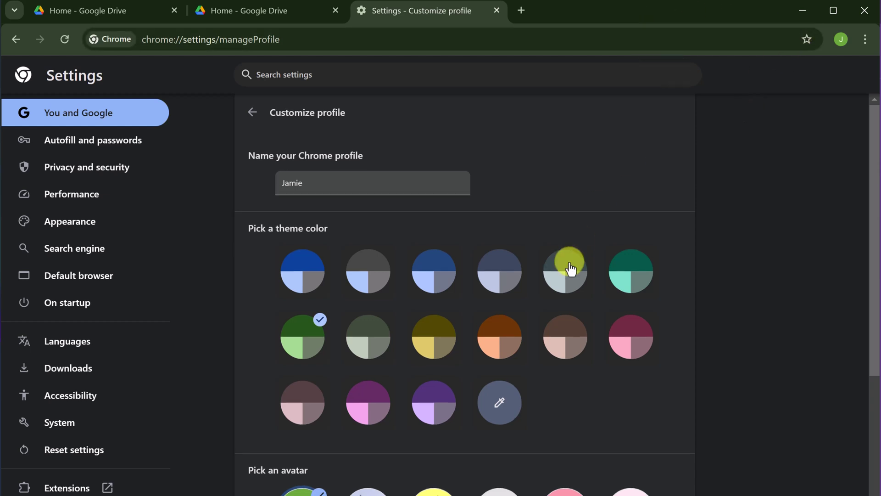
Try the football avatar, revert to the letter J, and return to the second Drive tab.
scroll(571, 266, down, 5)
click(583, 374)
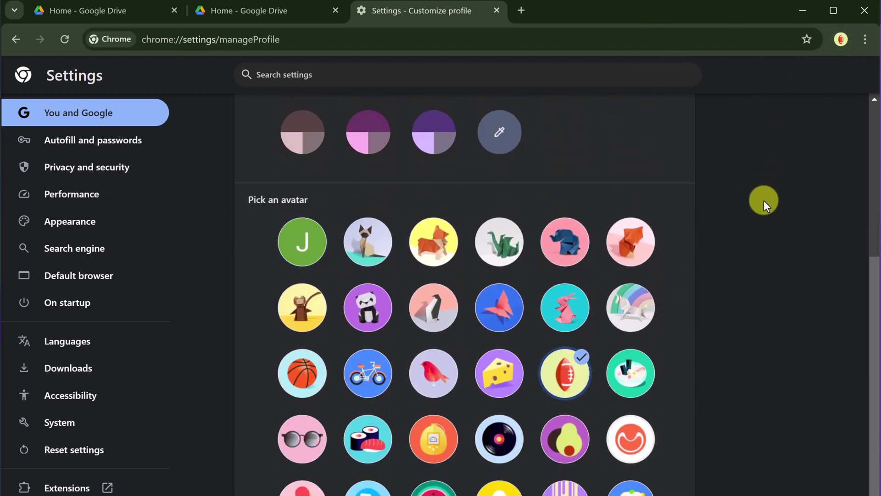
scroll(764, 200, up, 2)
scroll(764, 200, up, 4)
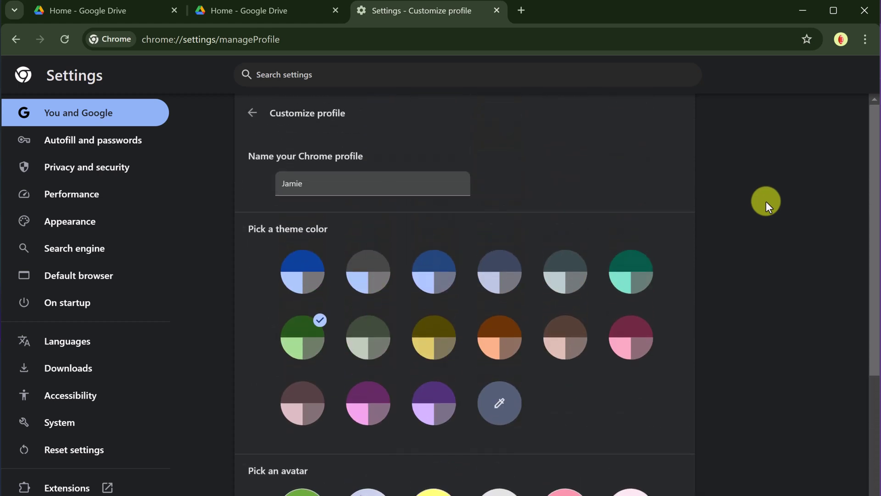
scroll(763, 202, down, 3)
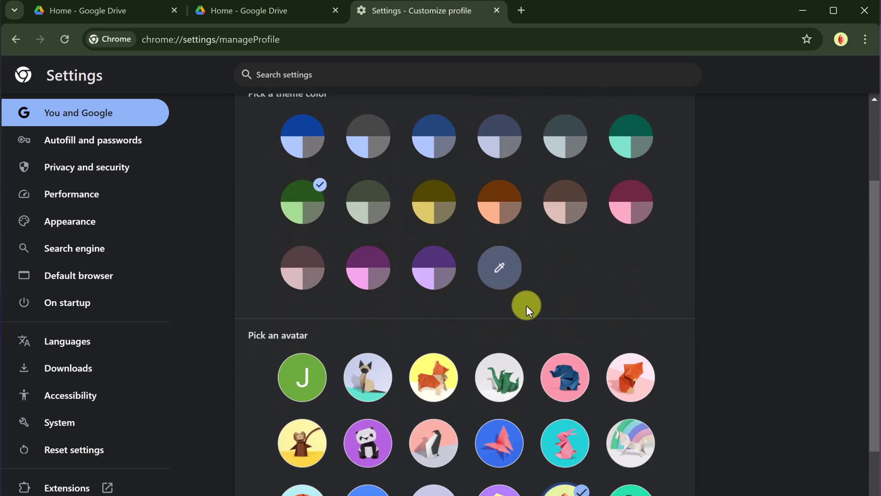
click(307, 386)
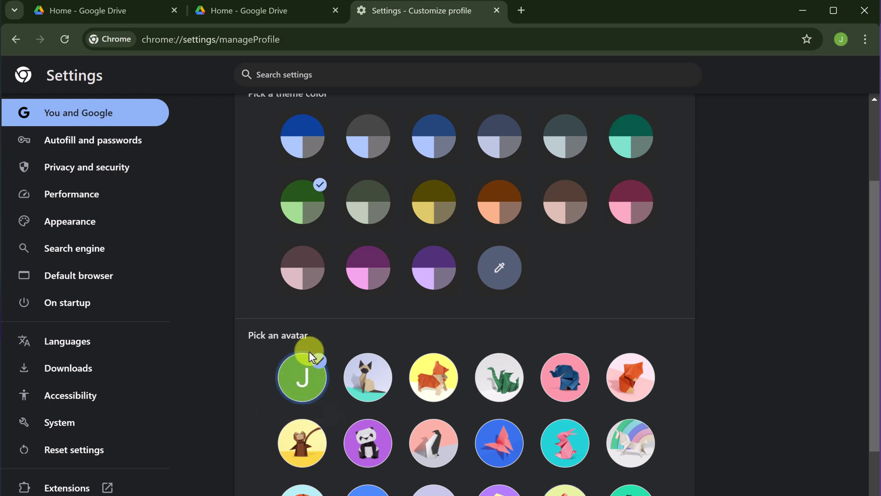
click(286, 17)
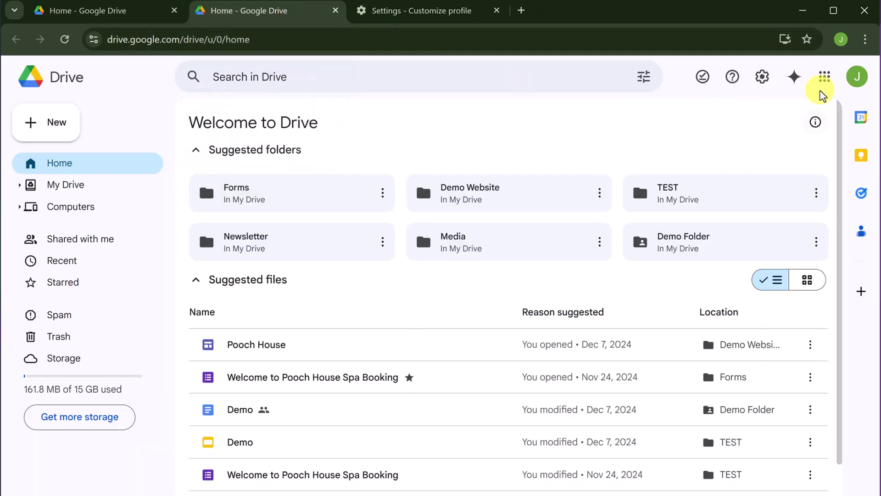
Open the Google Account's Personal info page and inspect the profile picture, still the letter J.
click(824, 86)
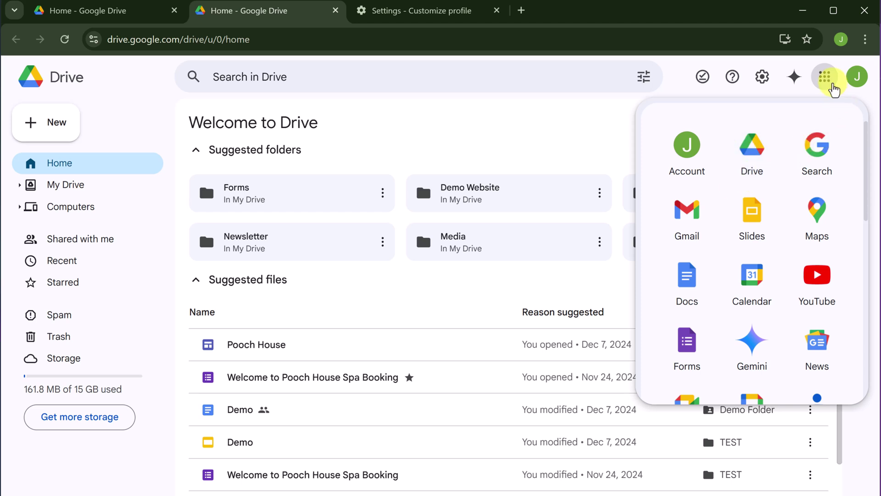
click(688, 155)
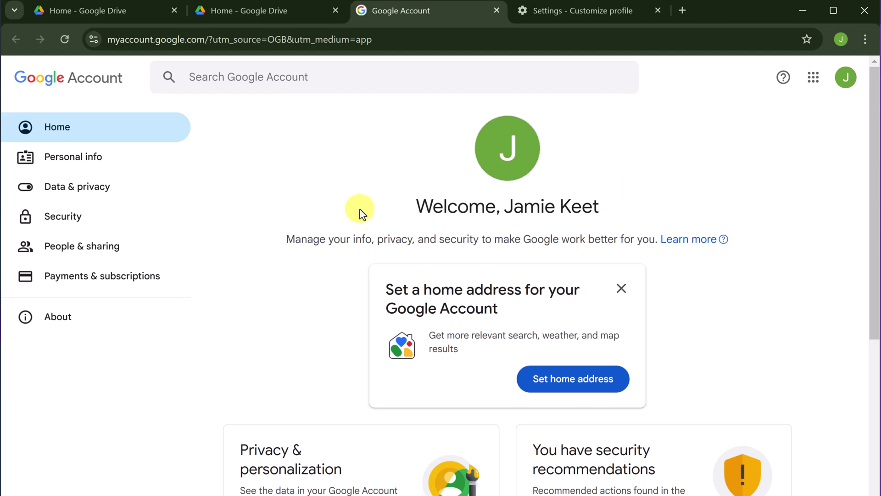
click(69, 161)
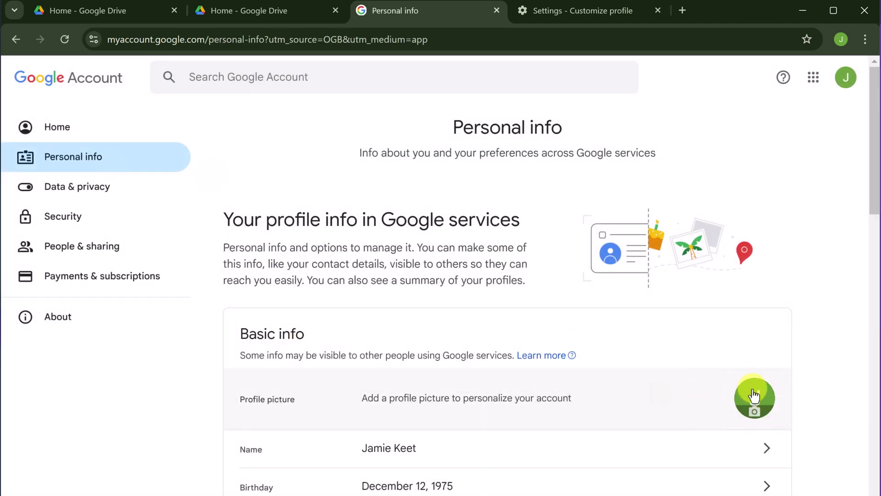
click(756, 412)
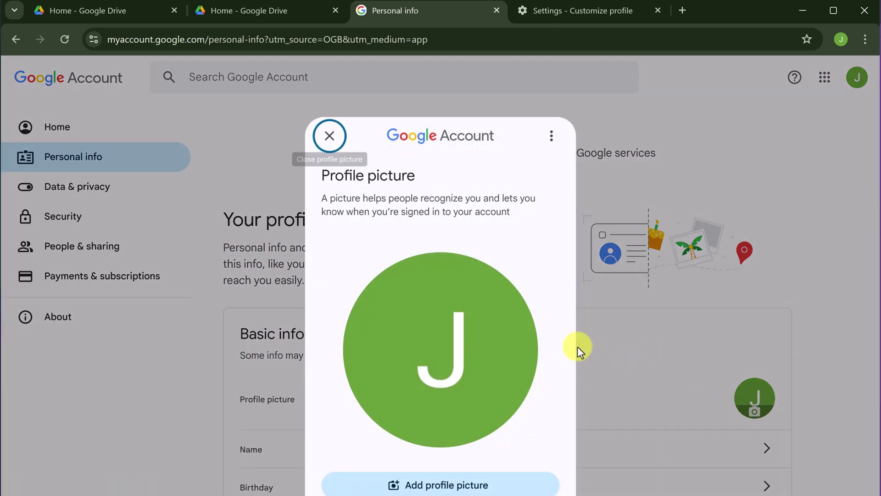
click(329, 136)
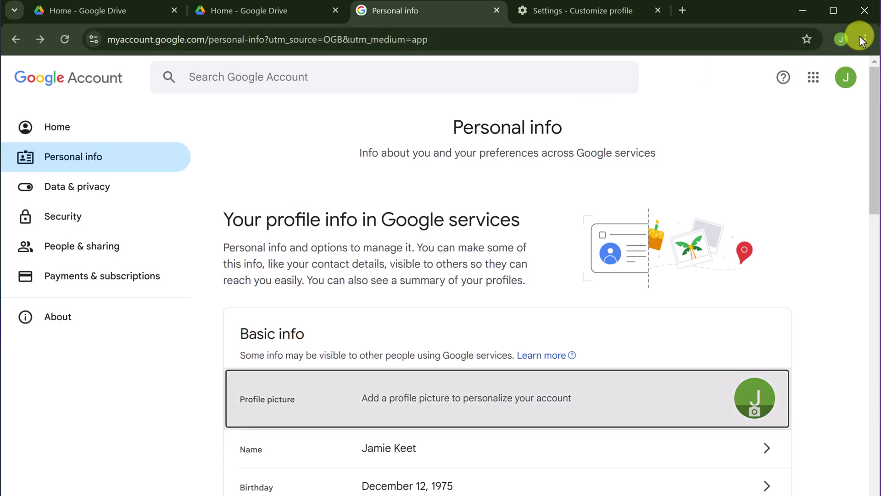